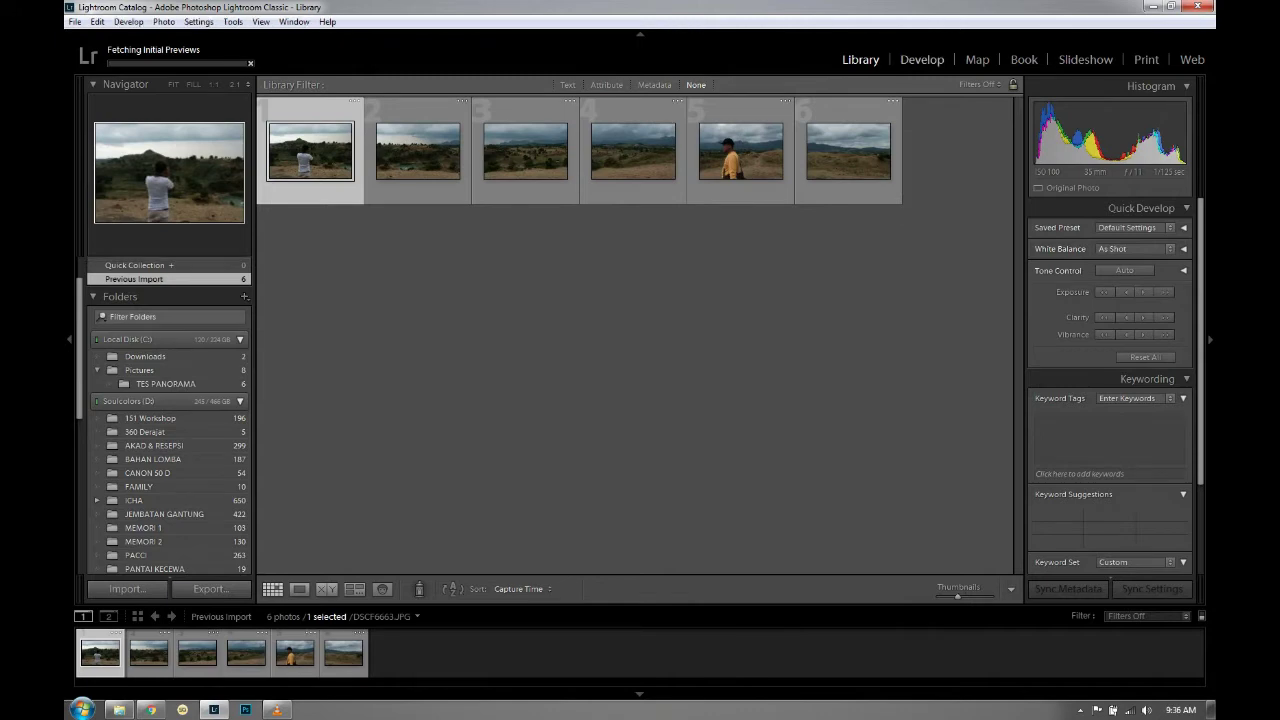
# - Open the first photo in the Develop module and apply the SOUL PRESET MOOD 13 preset to it
pyautogui.press('d')
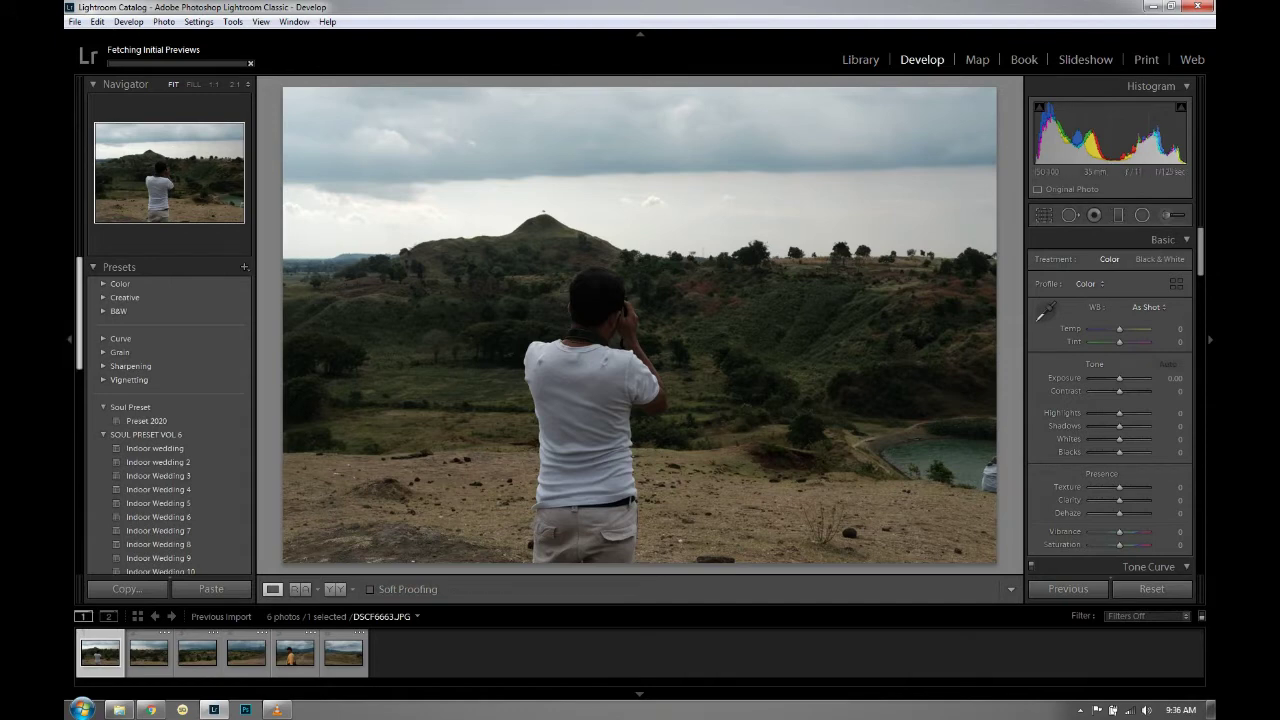
pyautogui.scroll(-10, 165, 420)
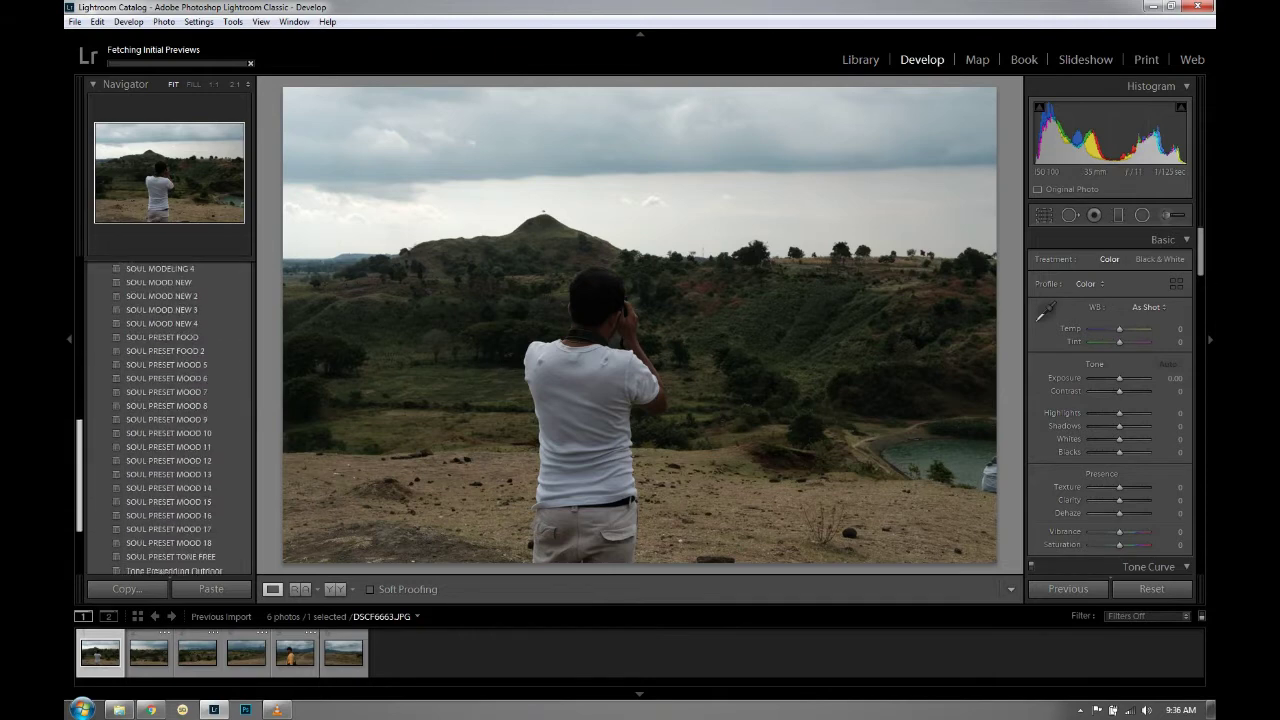
pyautogui.scroll(-3, 165, 420)
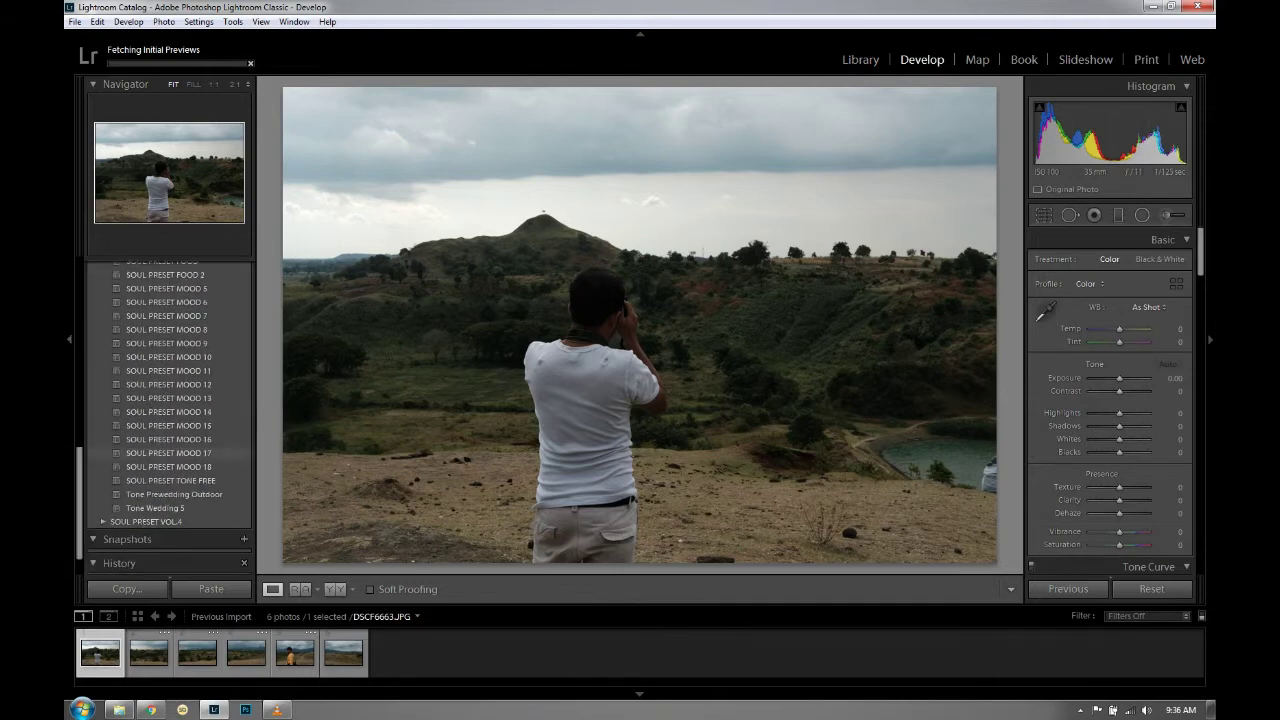
pyautogui.moveTo(168, 453)
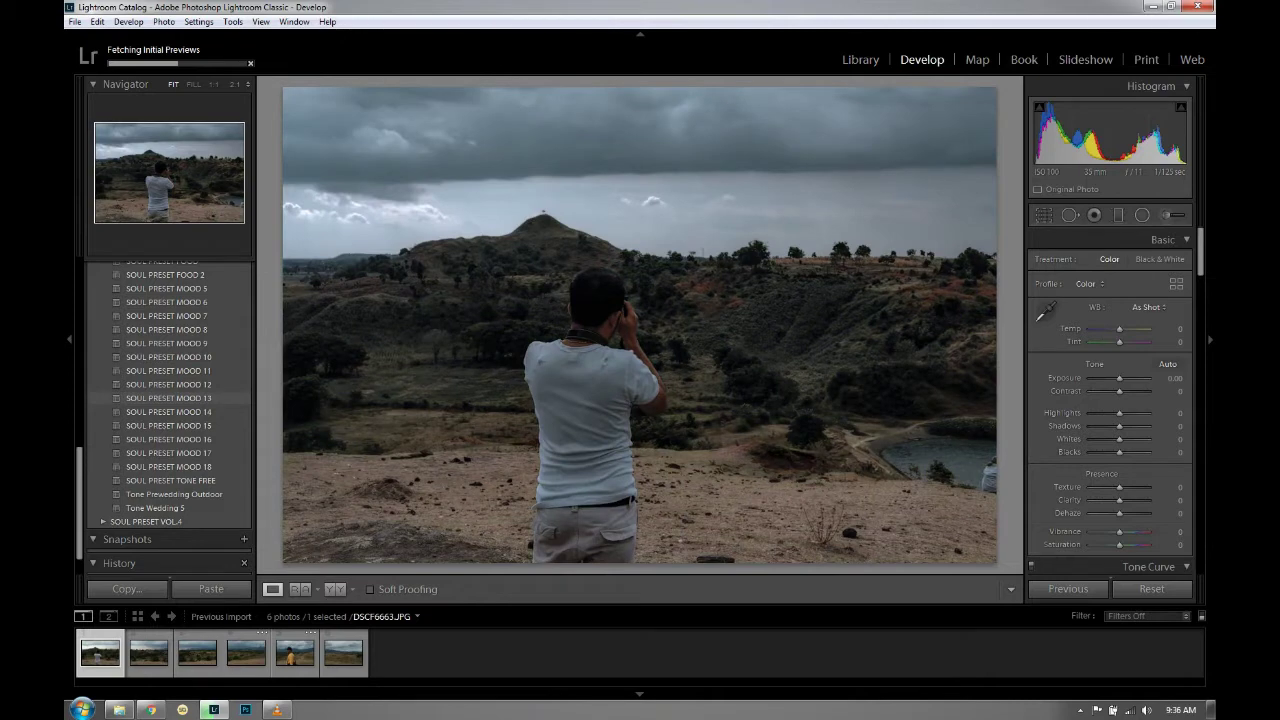
pyautogui.click(168, 398)
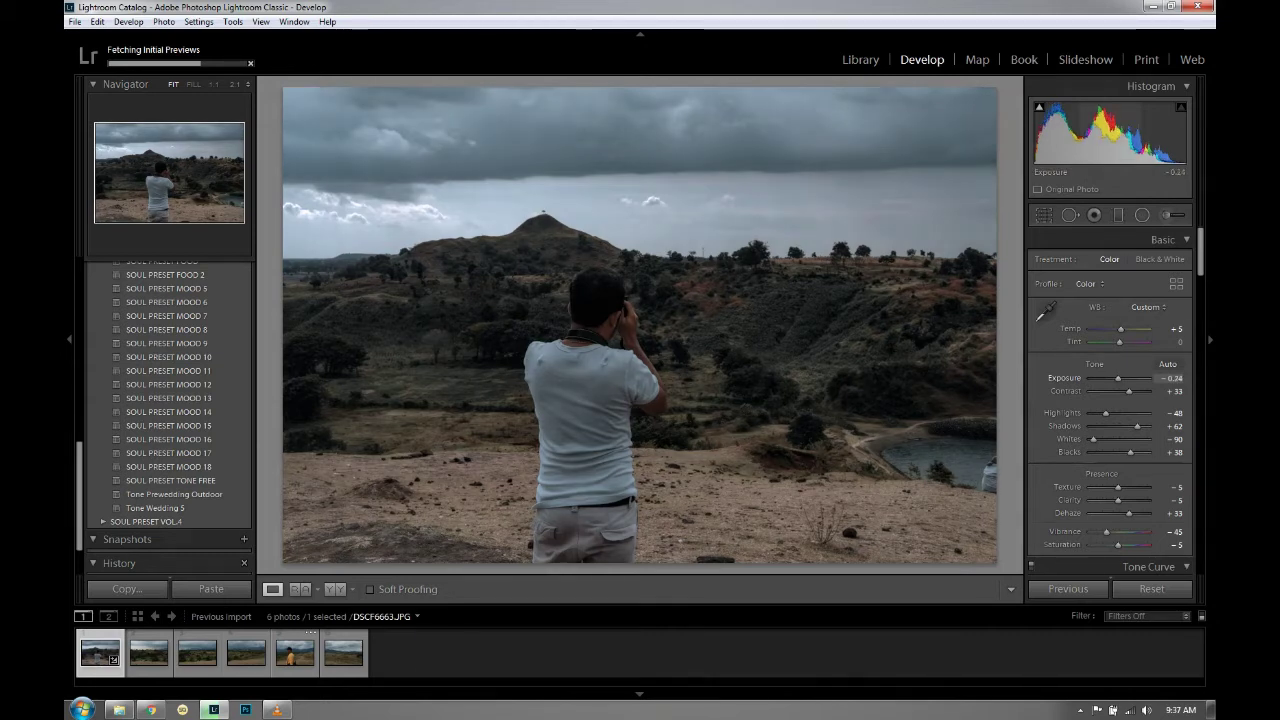
# - Fine-tune the first photo with Exposure −0.24, Clarity 0 and Vibrance −19
pyautogui.moveTo(1118, 379); pyautogui.dragTo(1119, 379)
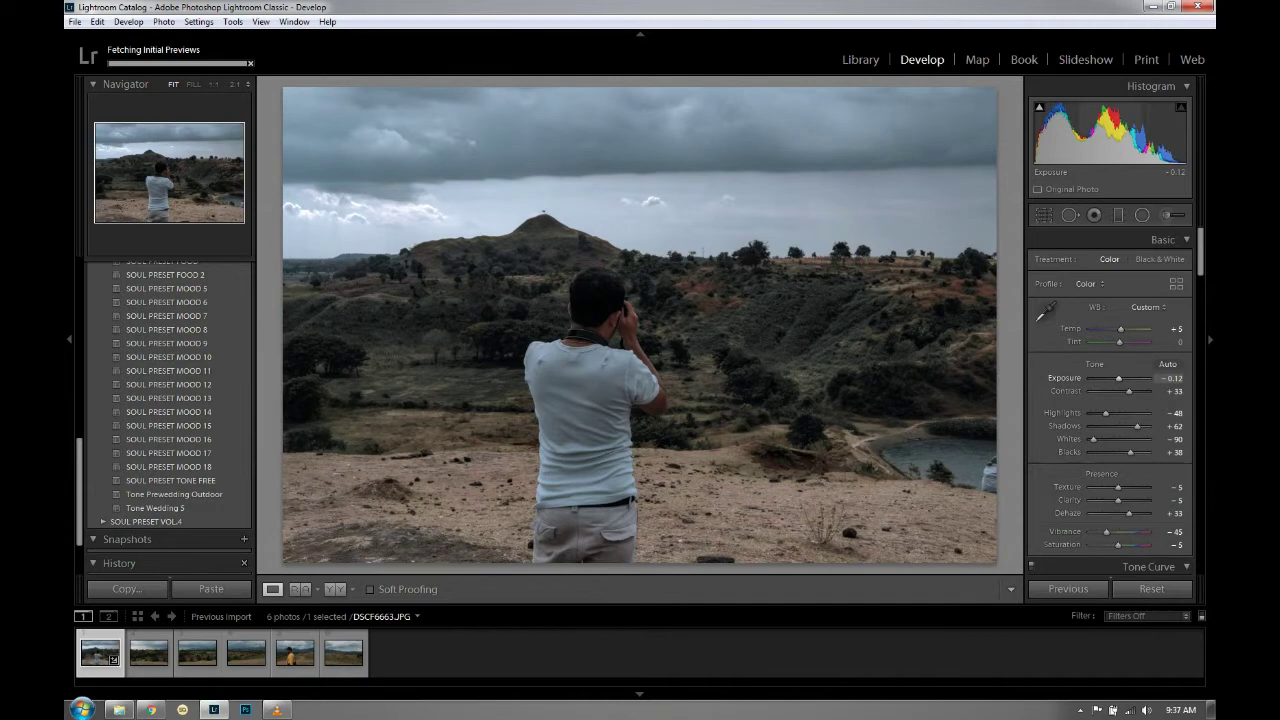
pyautogui.moveTo(1119, 379); pyautogui.dragTo(1118, 379)
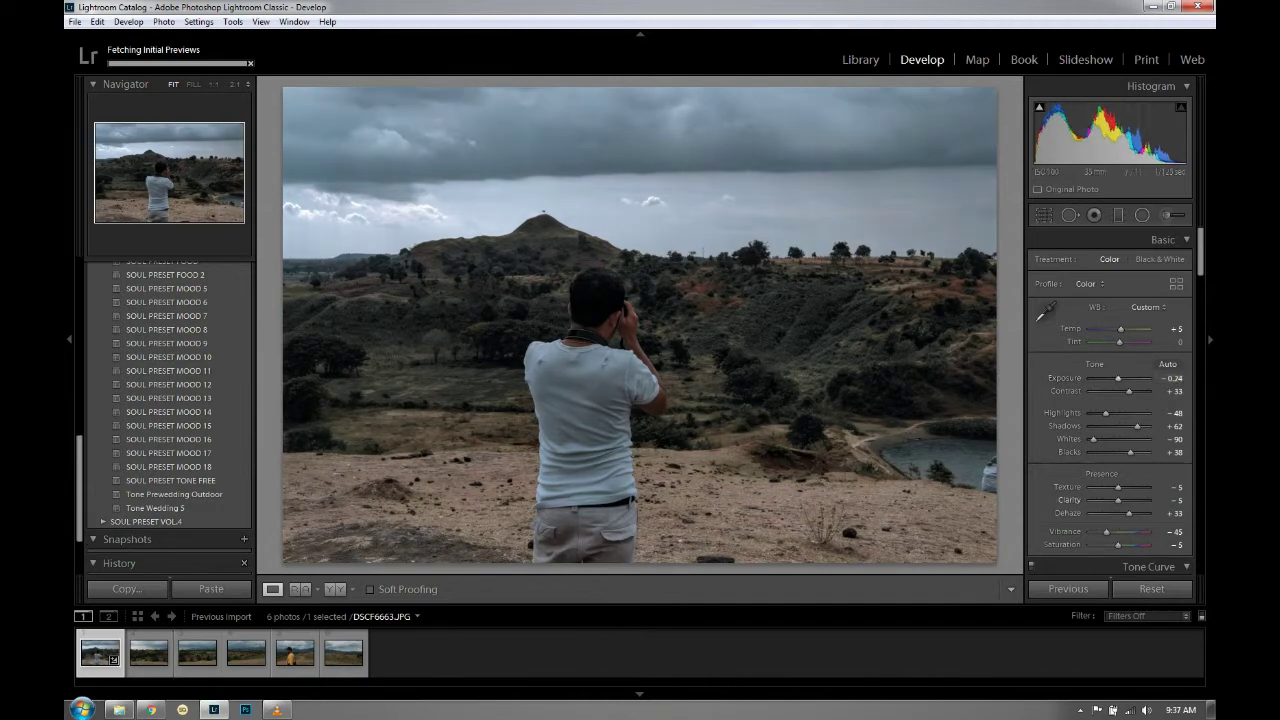
pyautogui.moveTo(1118, 500); pyautogui.dragTo(1120, 500)
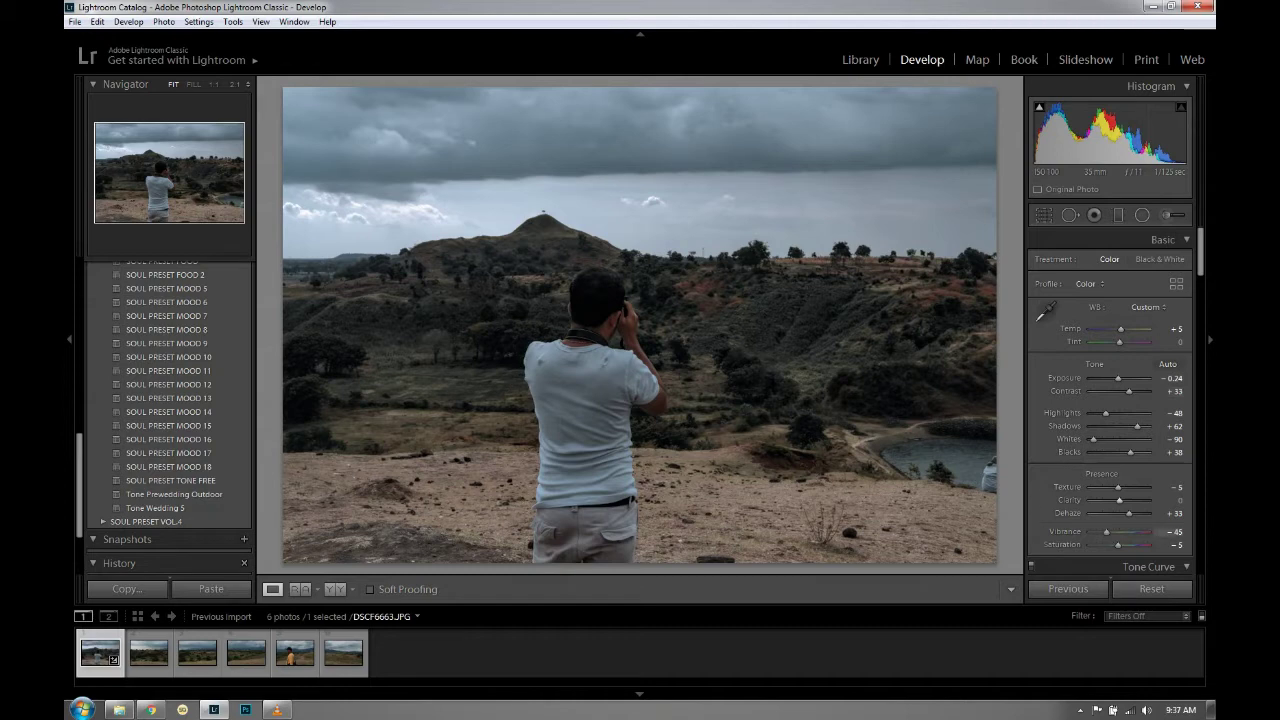
pyautogui.moveTo(1106, 531); pyautogui.dragTo(1112, 531)
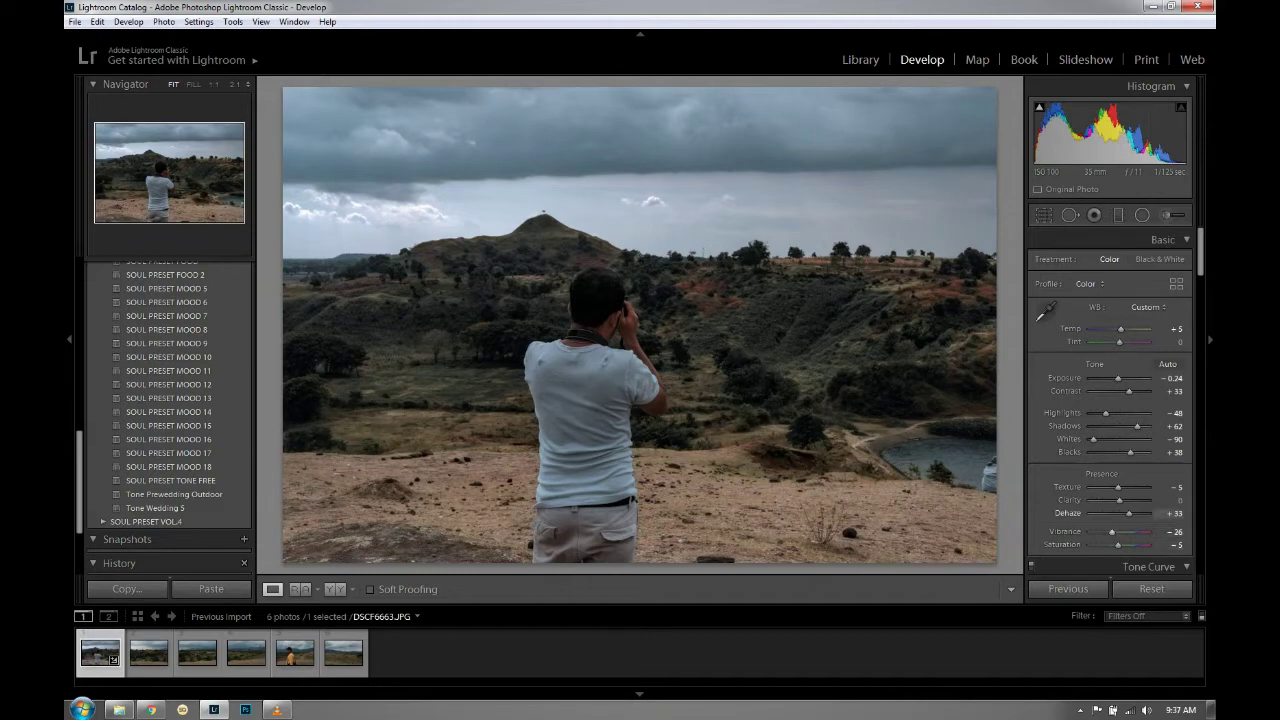
pyautogui.moveTo(1166, 531); pyautogui.dragTo(1173, 531)
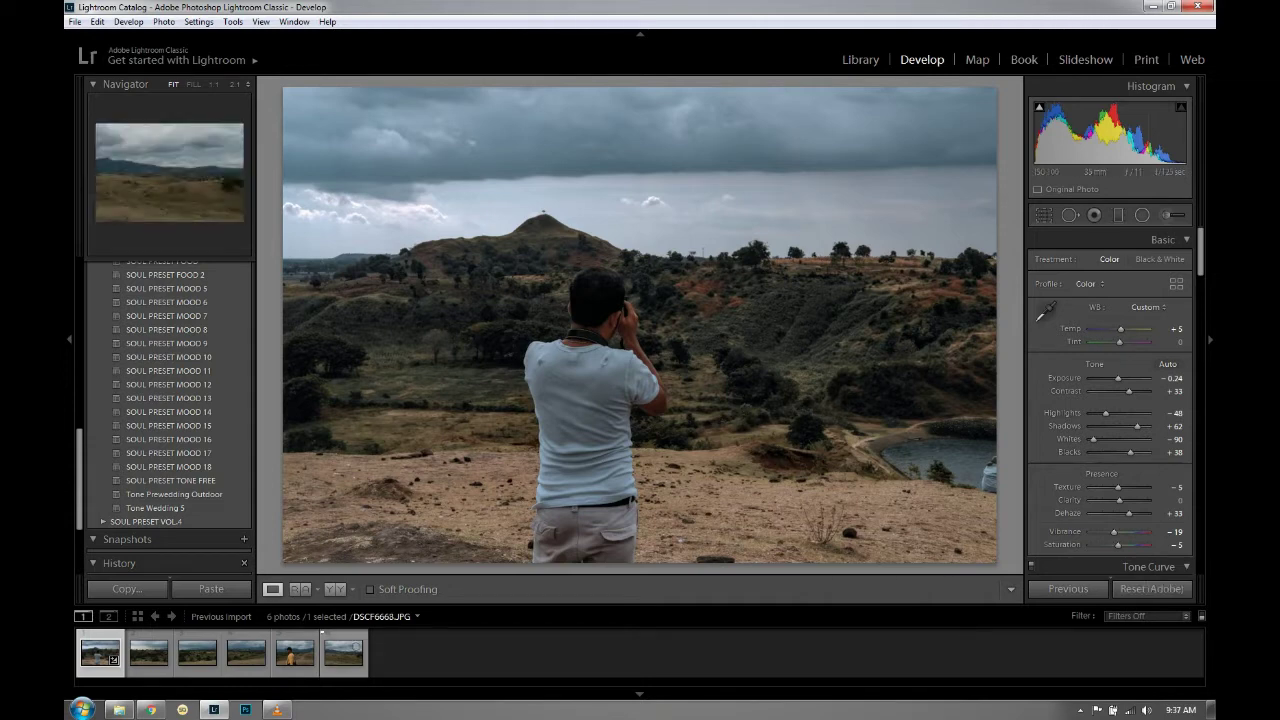
# - Select all six photos and synchronize the first photo's develop settings to them with the default setting groups
pyautogui.hotkey('ctrl', 'a')
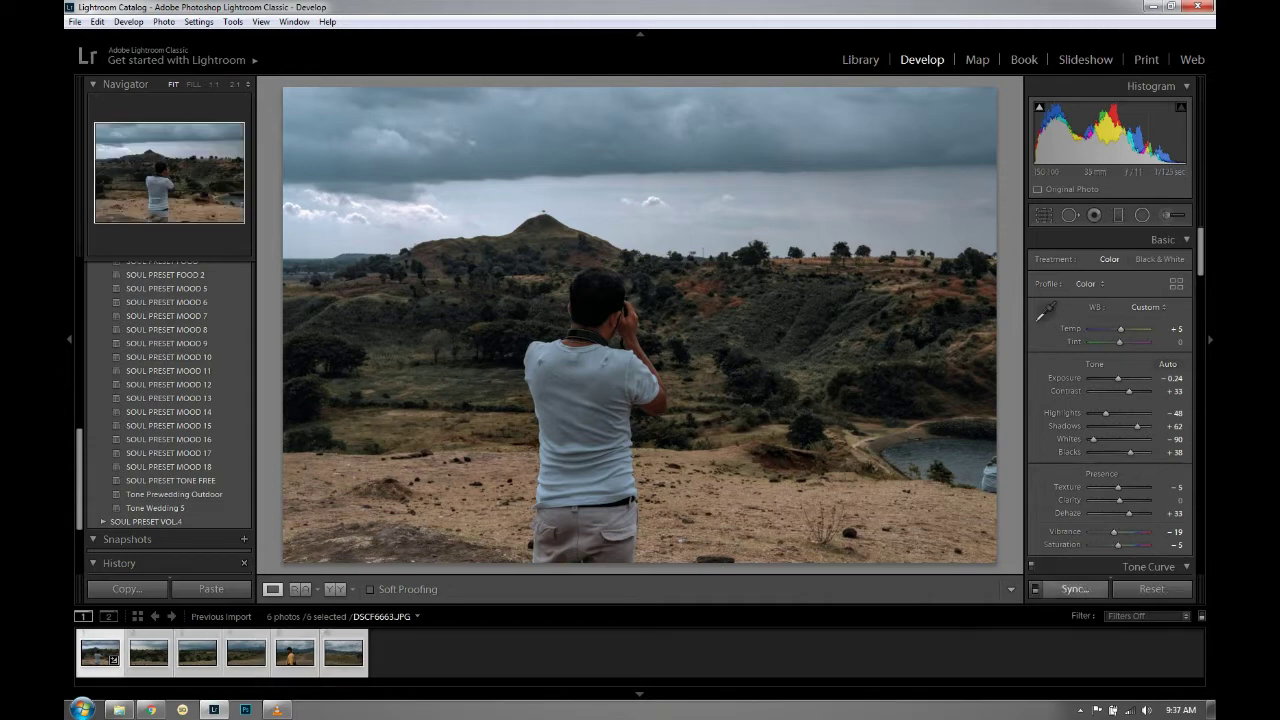
pyautogui.click(1075, 588)
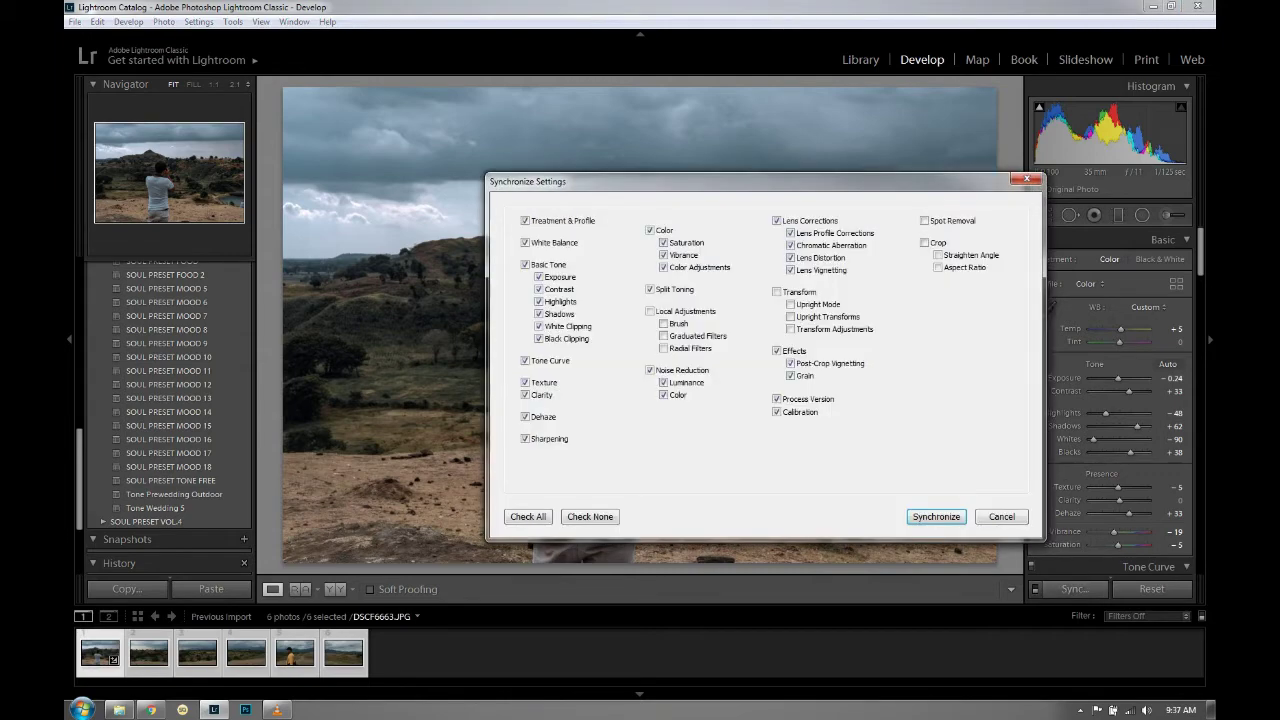
pyautogui.click(931, 515)
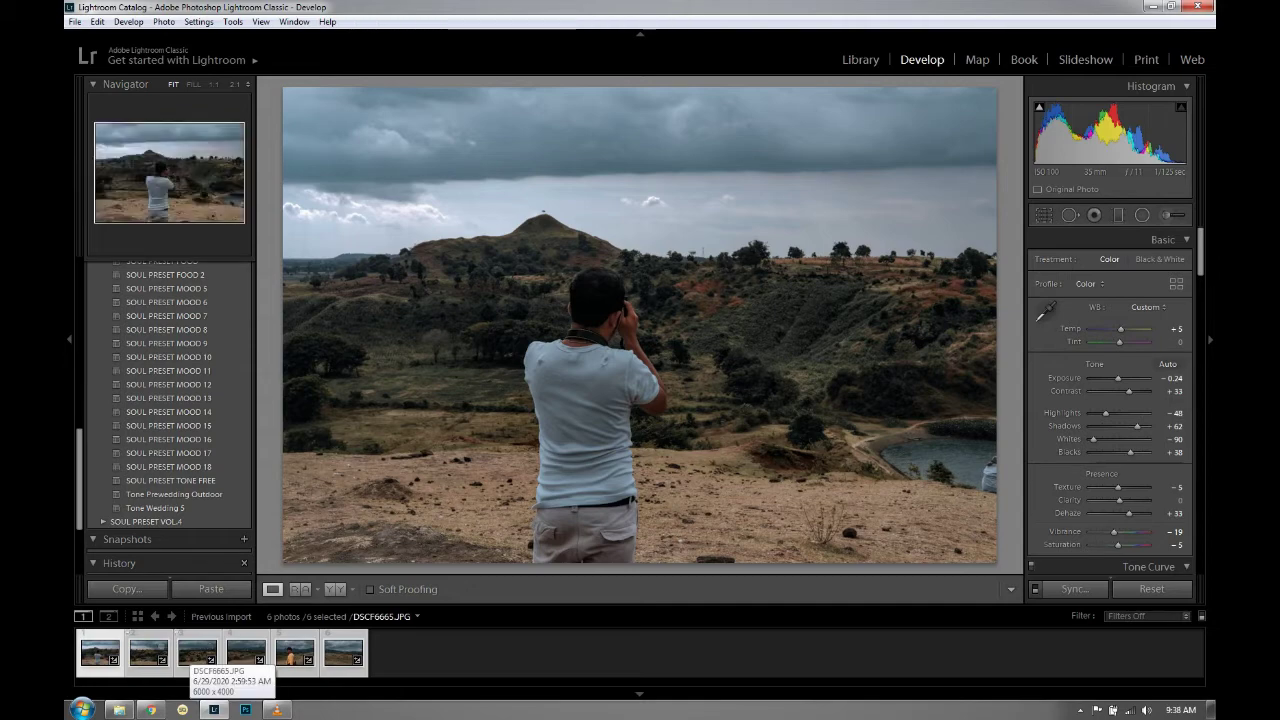
# - Look through the second to sixth photos to check the synchronized look on each
pyautogui.click(149, 653)
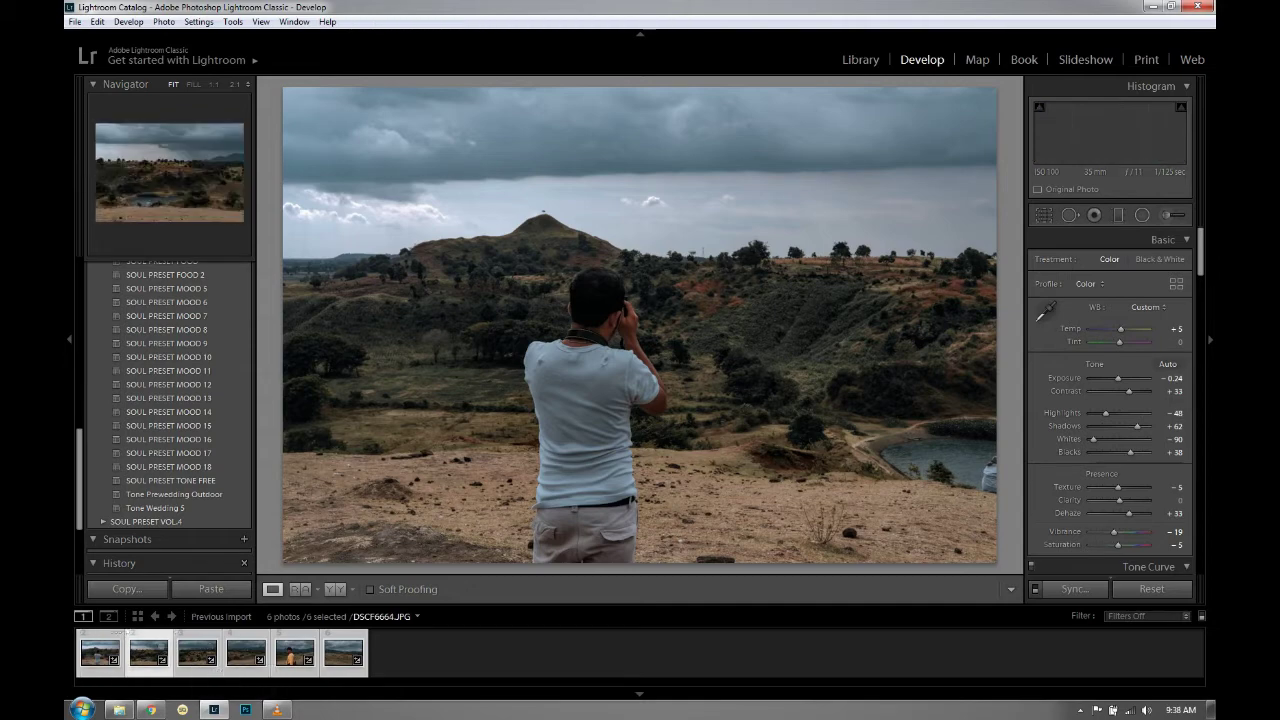
pyautogui.click(197, 653)
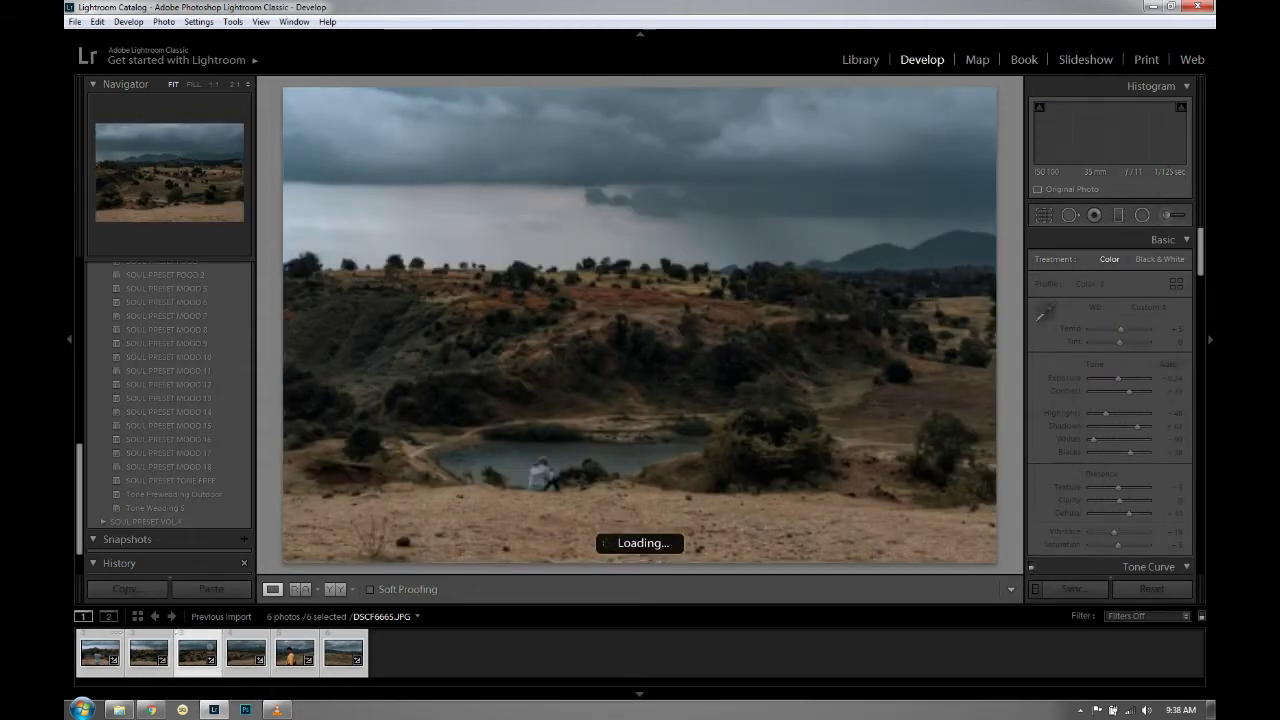
pyautogui.click(246, 653)
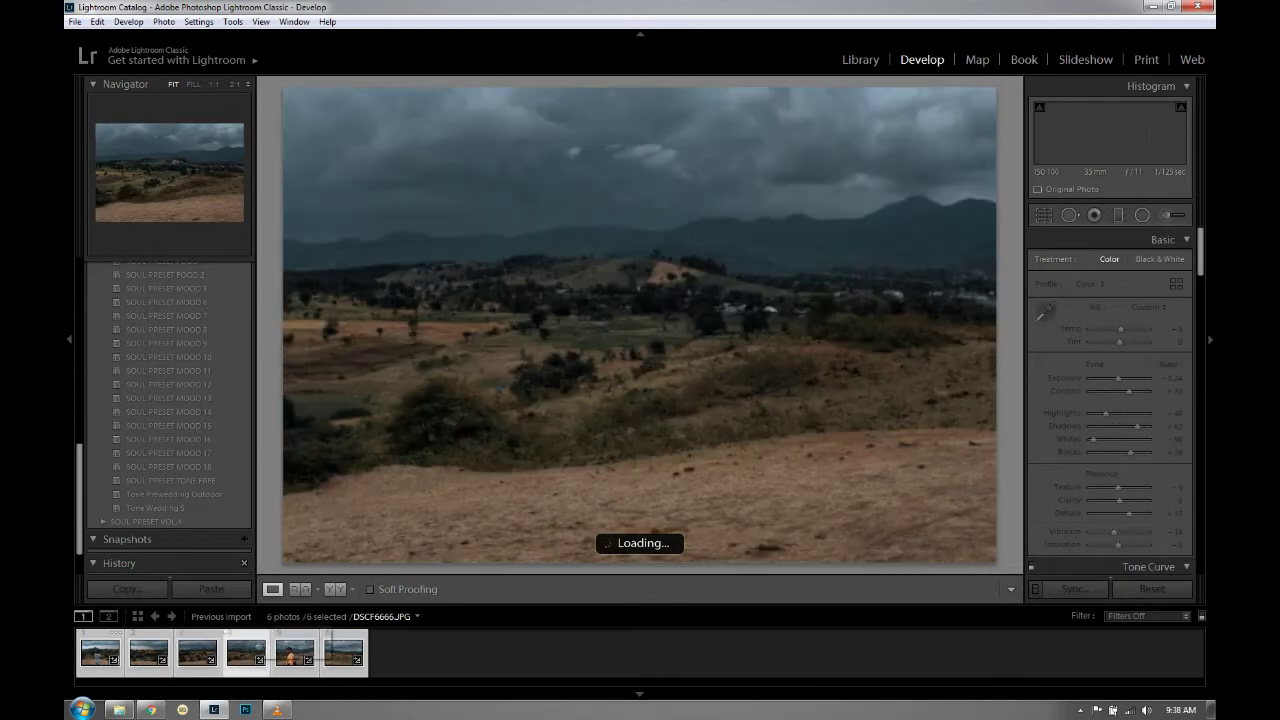
pyautogui.click(295, 653)
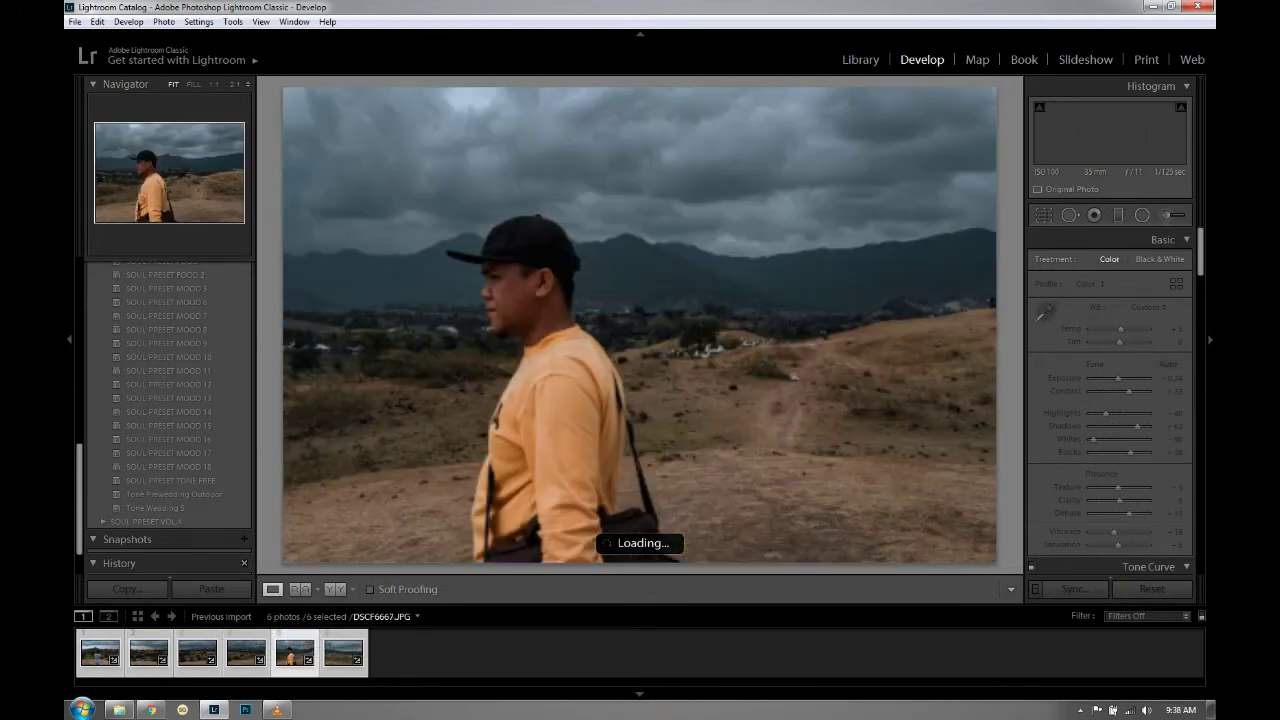
pyautogui.click(343, 653)
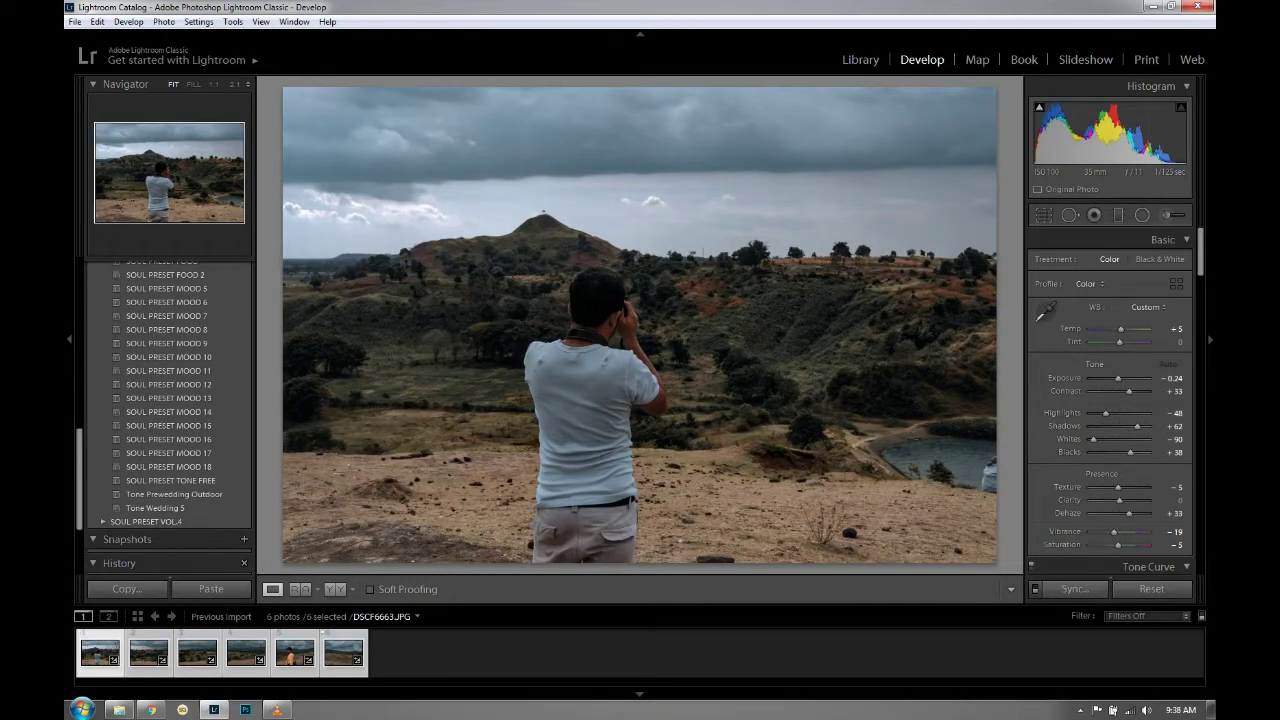
# - Merge the six selected photos into a non-HDR panorama with Spherical projection, Auto Crop and Auto Settings
pyautogui.rightClick(342, 228)
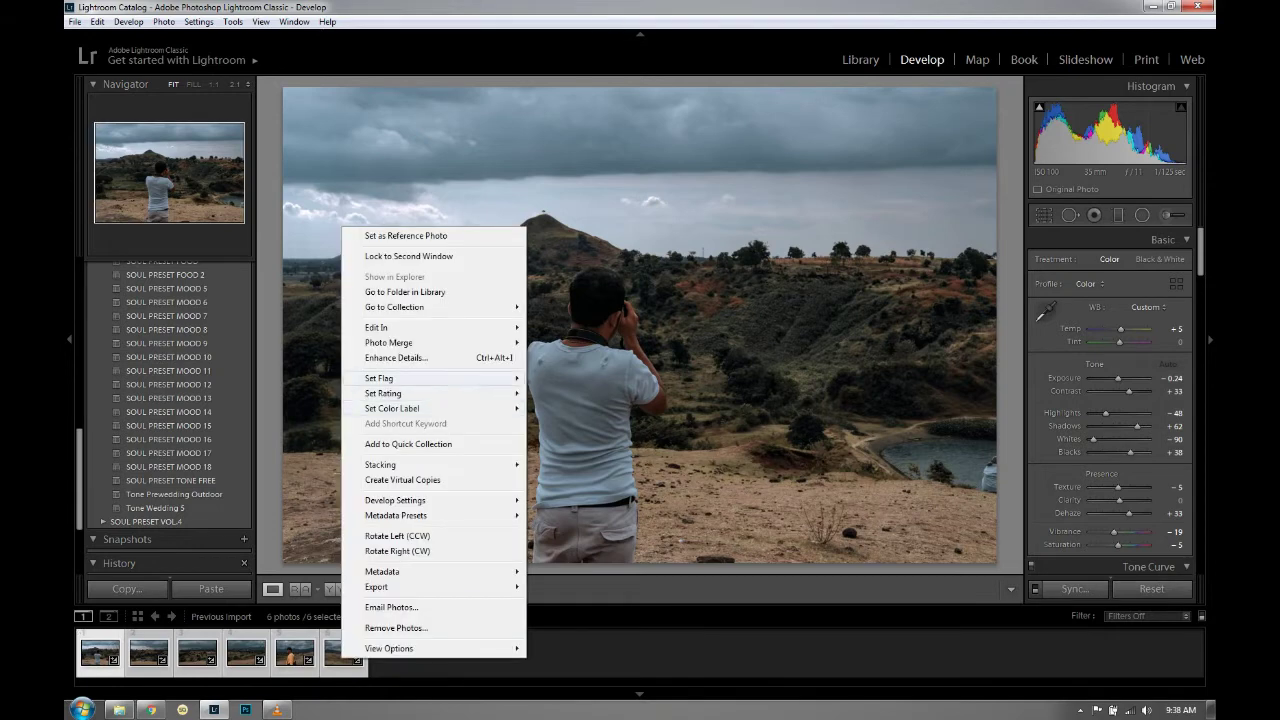
pyautogui.moveTo(430, 342)
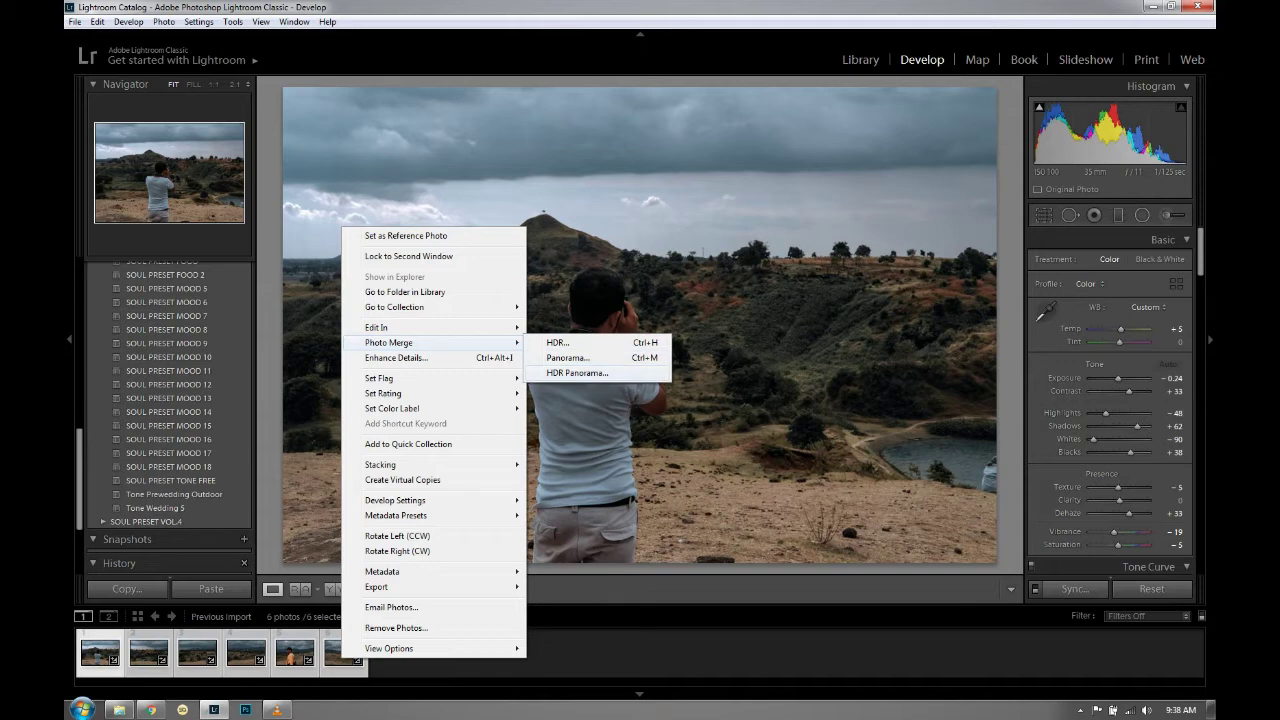
pyautogui.click(577, 372)
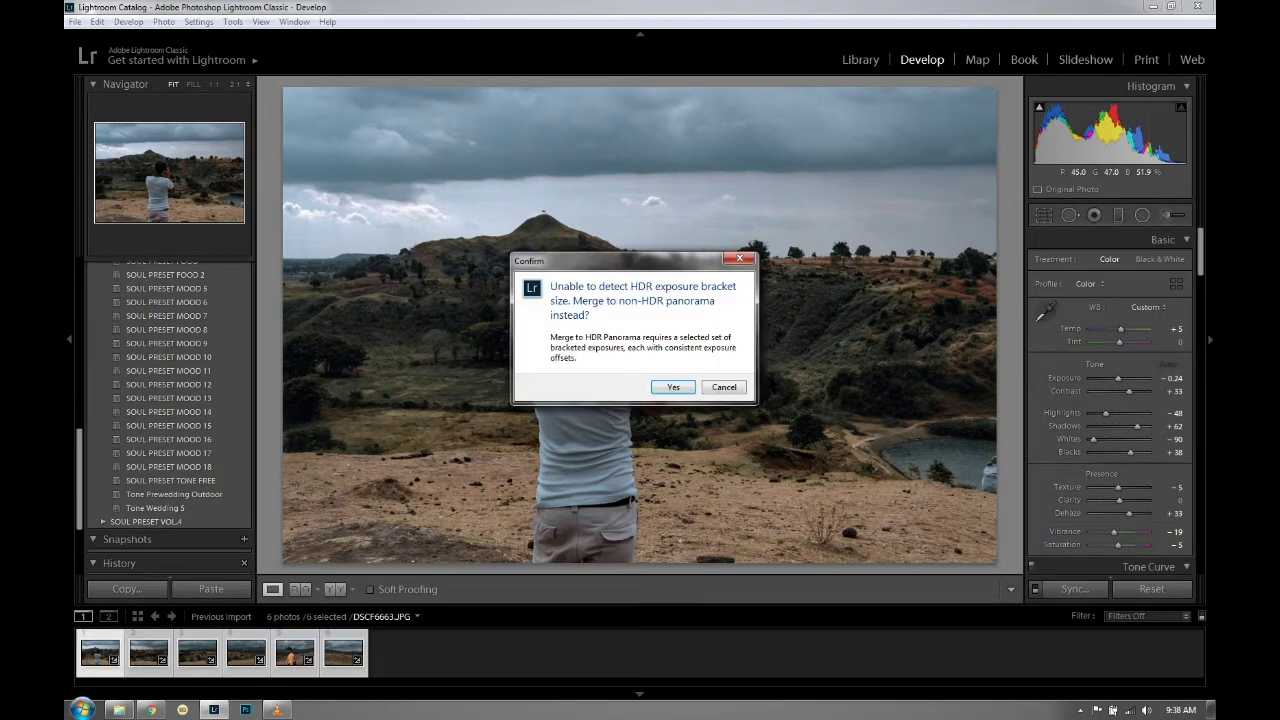
pyautogui.click(673, 387)
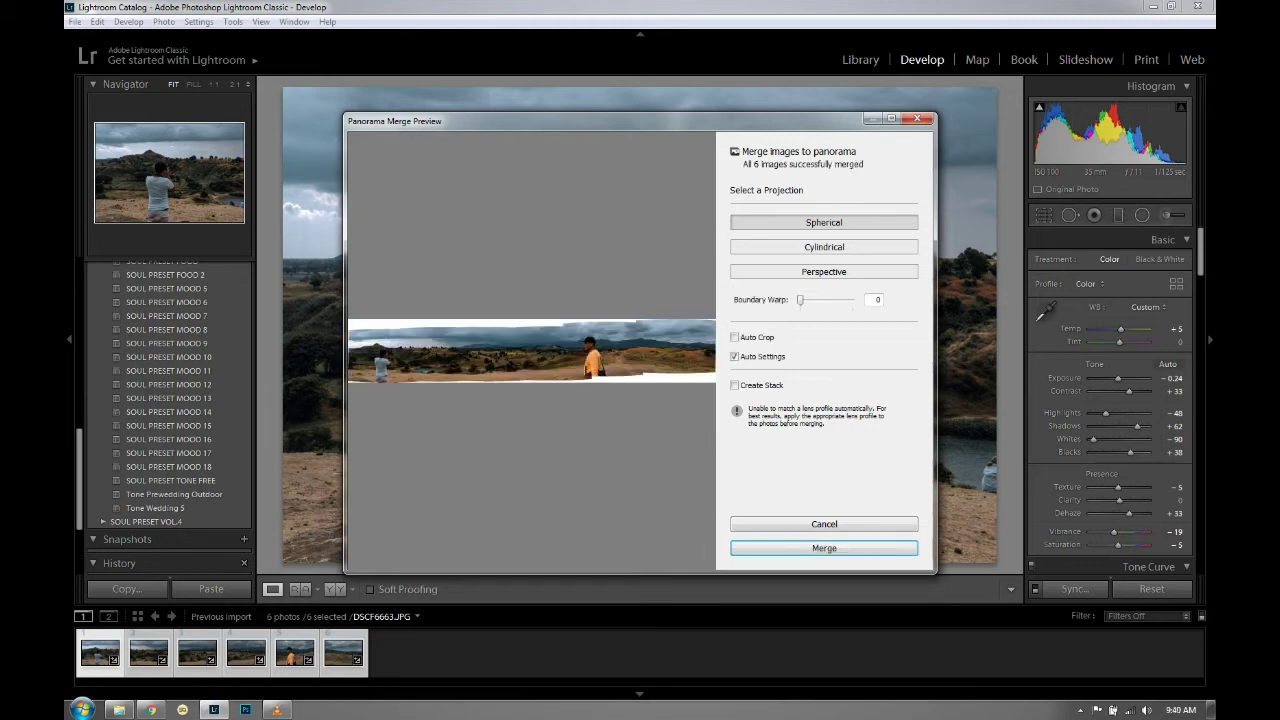
pyautogui.click(735, 337)
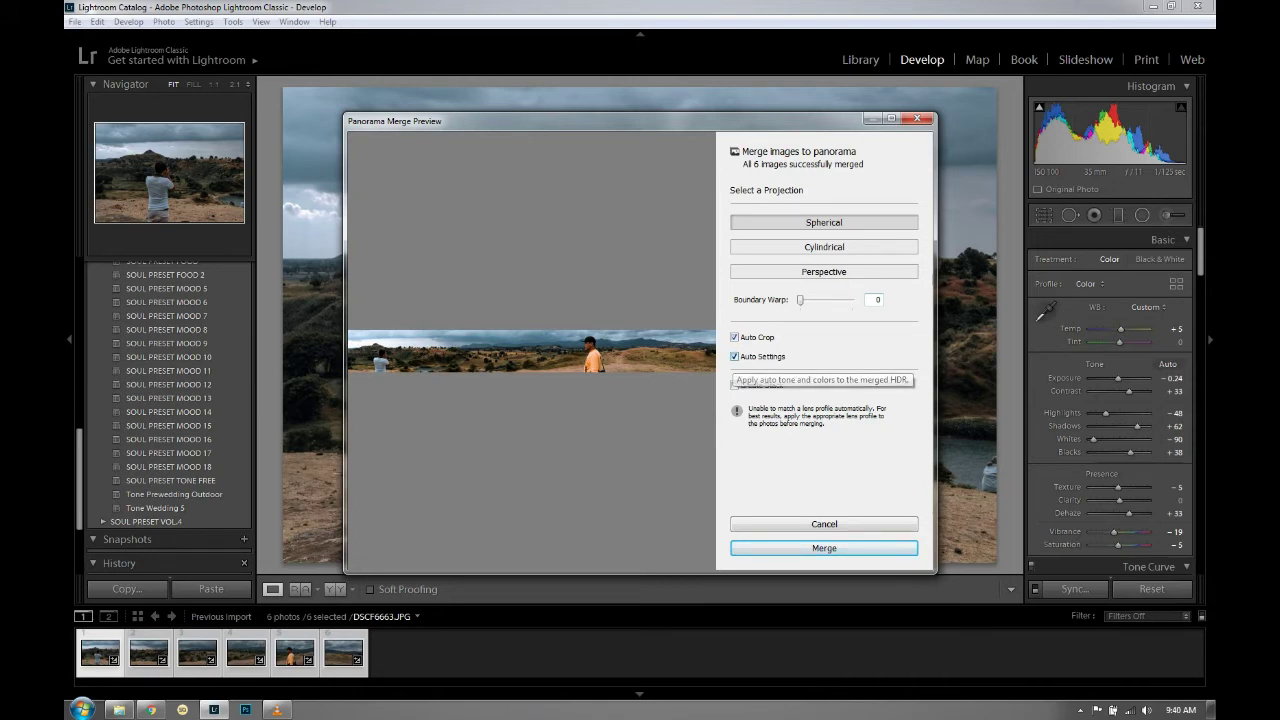
pyautogui.click(824, 548)
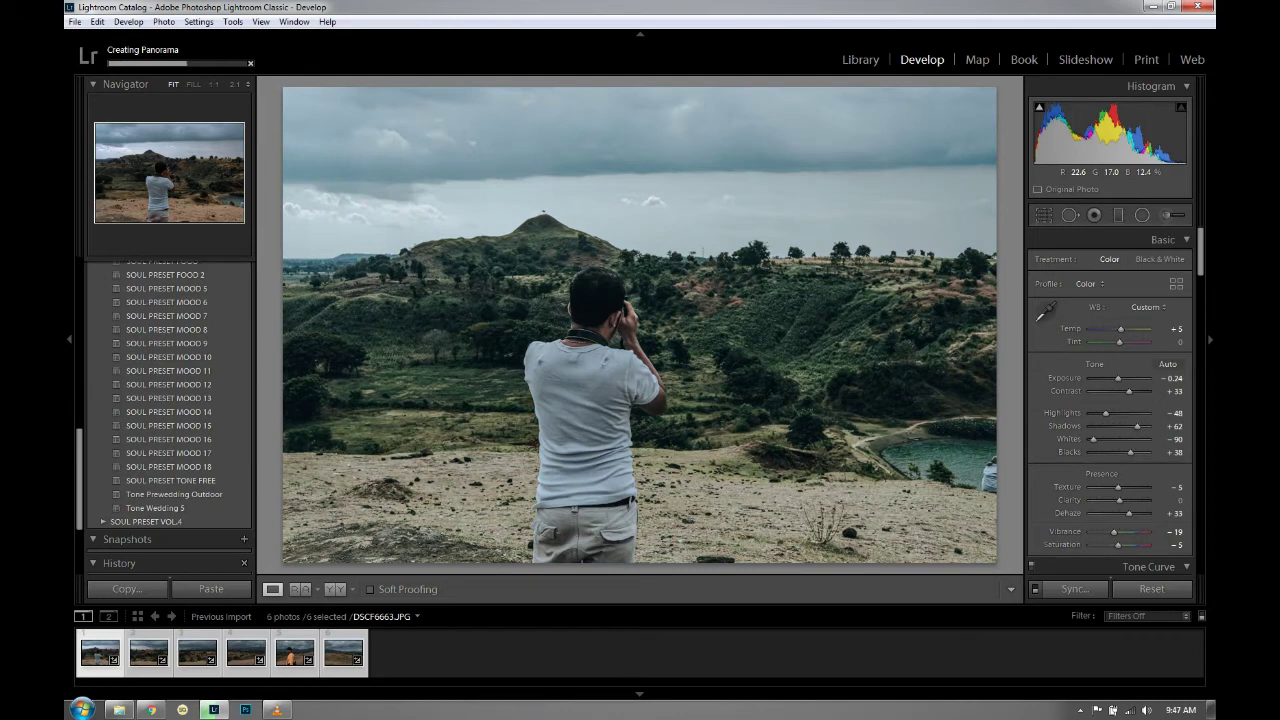
pyautogui.press('z')
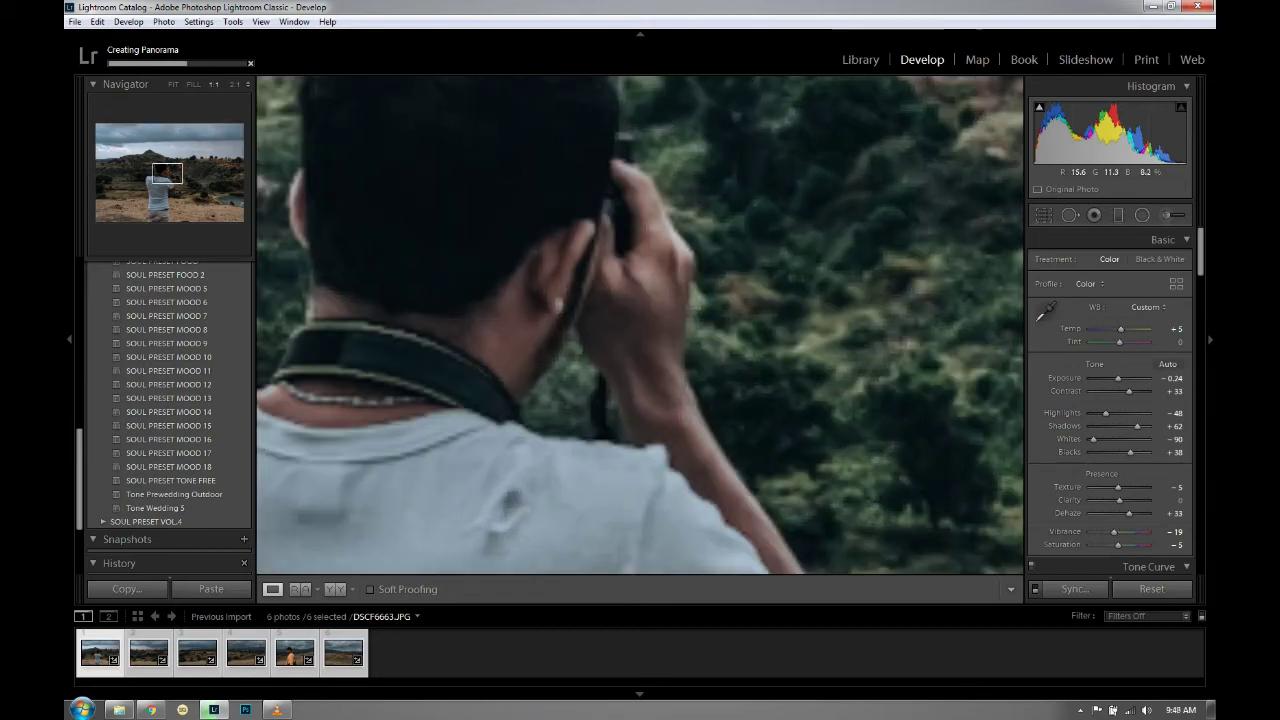
pyautogui.press('z')
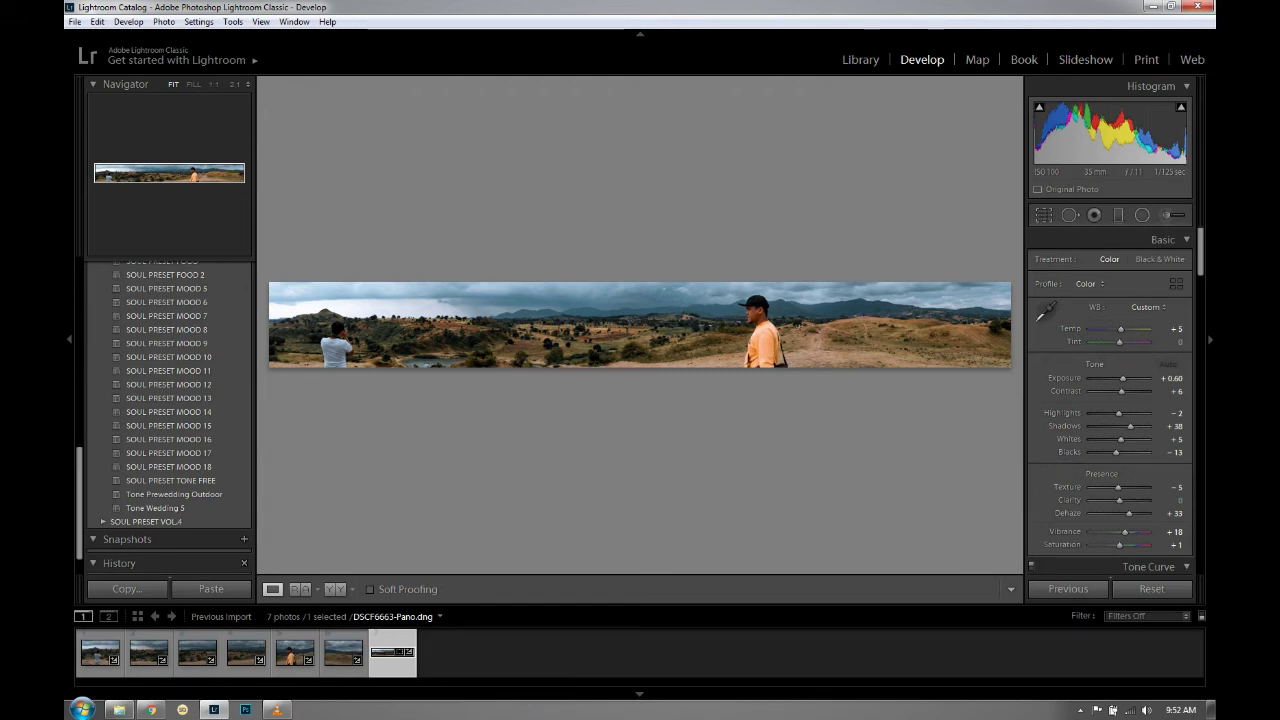
# - Crop the right end off the merged panorama so the man in the orange shirt is excluded
pyautogui.press('r')
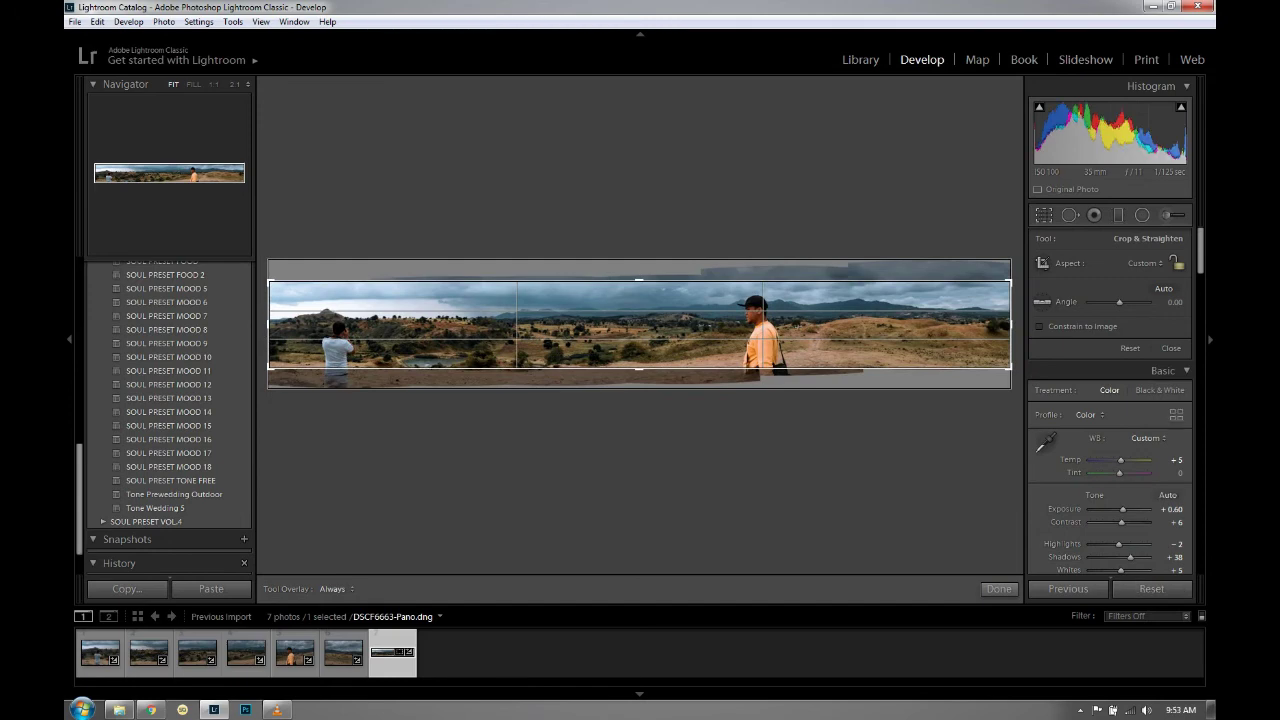
pyautogui.moveTo(1009, 368); pyautogui.dragTo(895, 367)
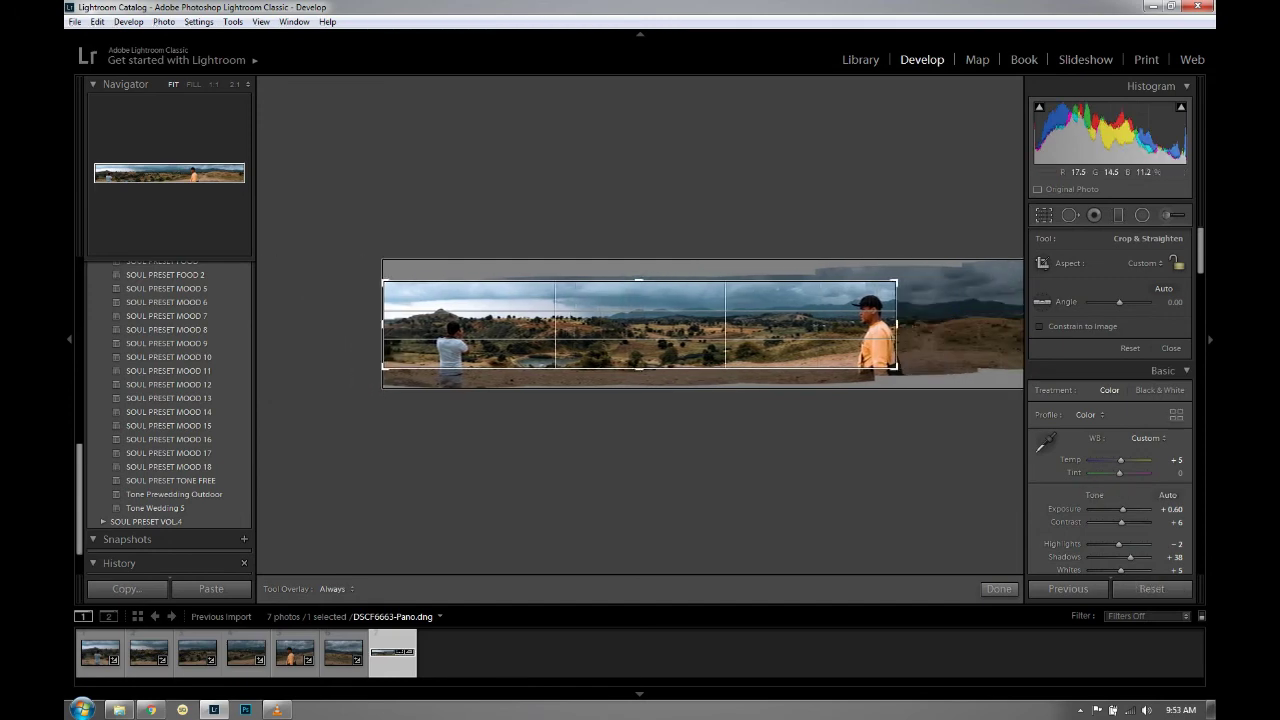
pyautogui.press('Return')
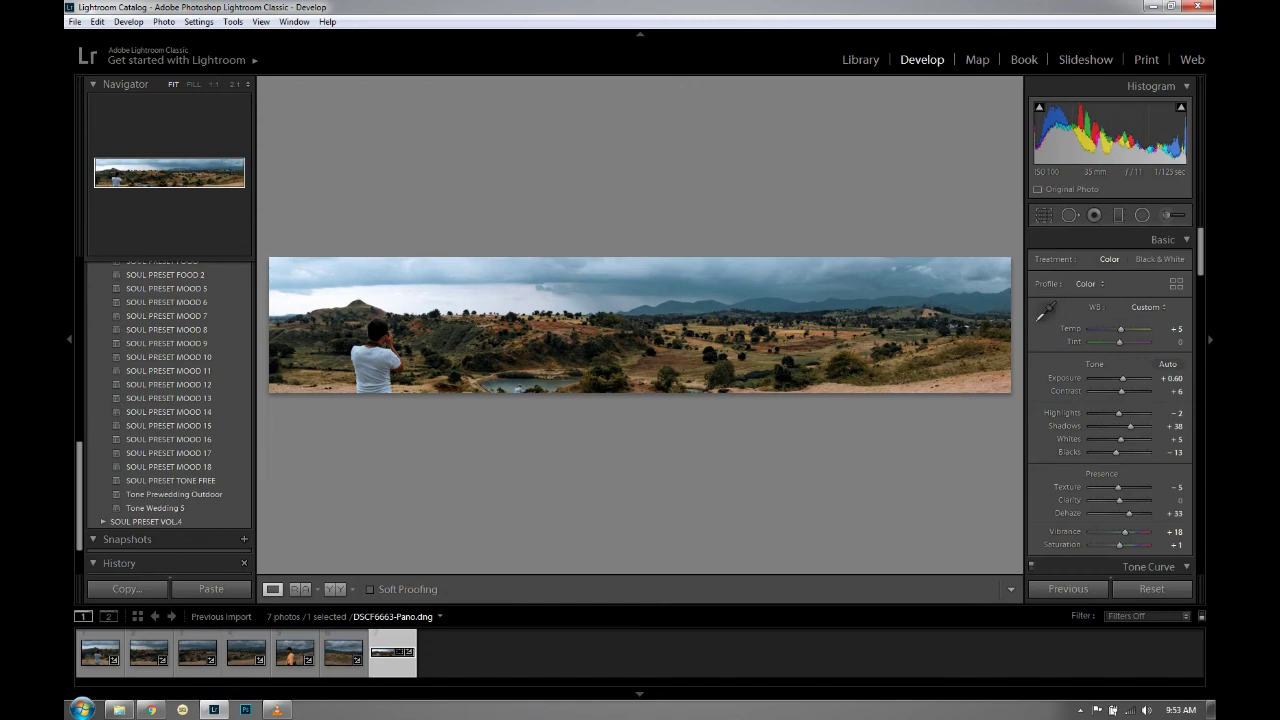
# - Export the cropped panorama as a JPEG to the Fatra subfolder of the My Videos folder
pyautogui.click(74, 21)
pyautogui.click(100, 209)
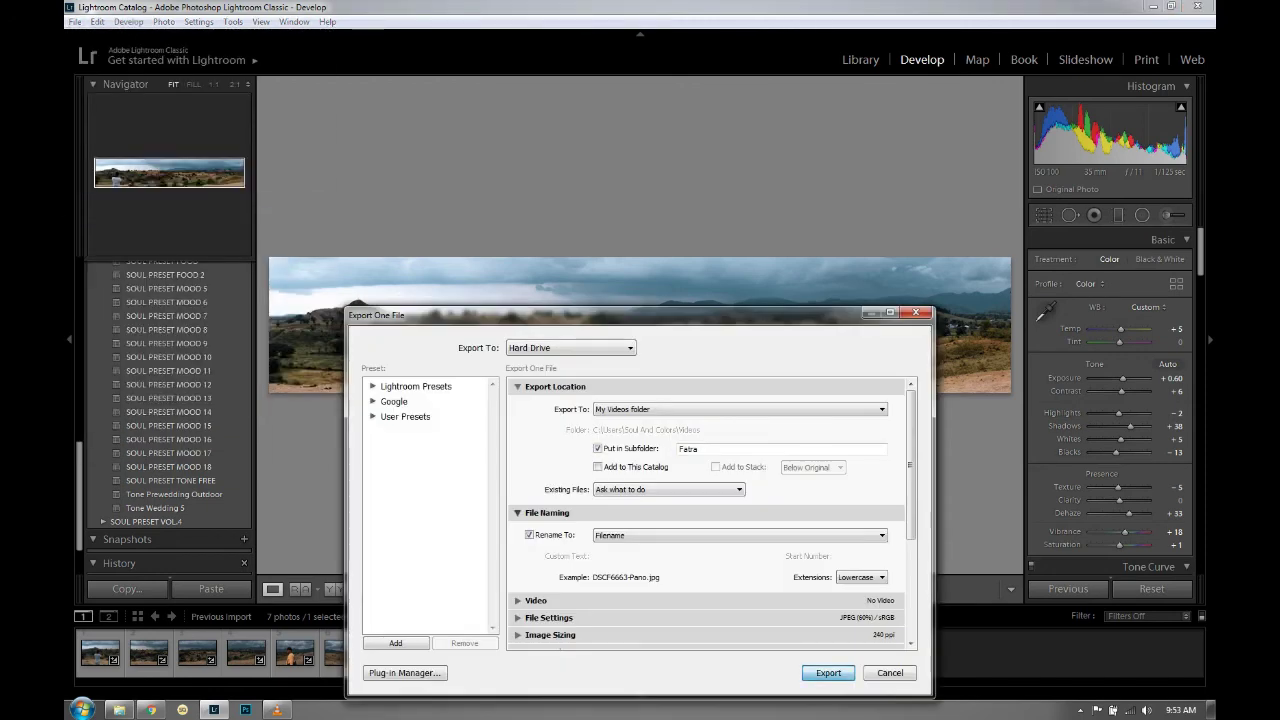
pyautogui.click(821, 675)
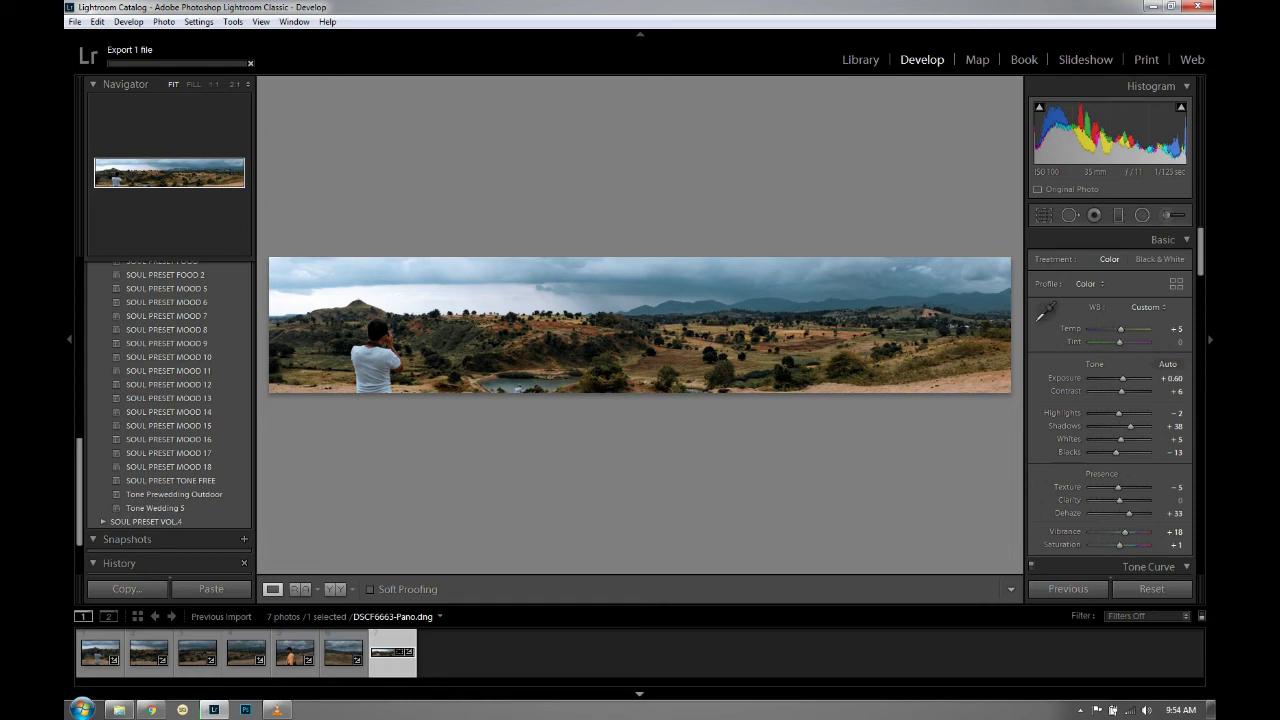
# - Switch to Windows Explorer and open the exported DSCF6663-Pano.jpg from the Fatra folder in the Videos library
pyautogui.moveTo(119, 709)
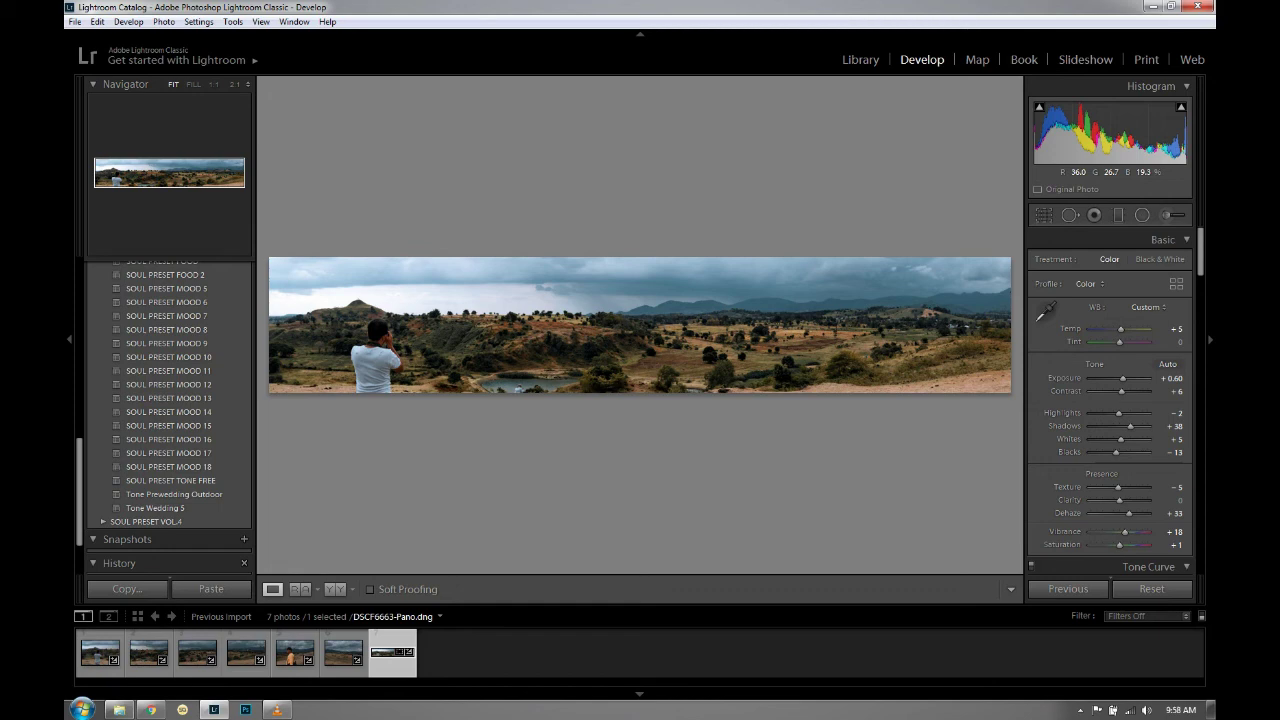
pyautogui.click(119, 709)
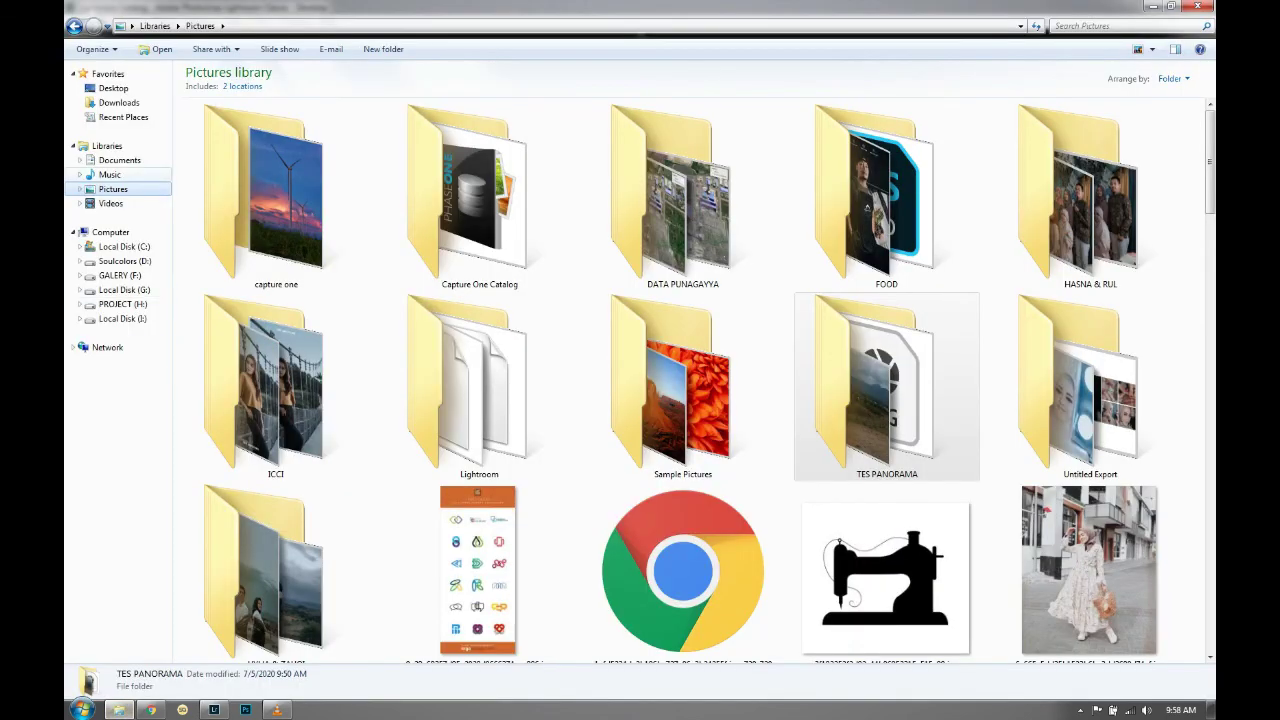
pyautogui.scroll(-2, 710, 380)
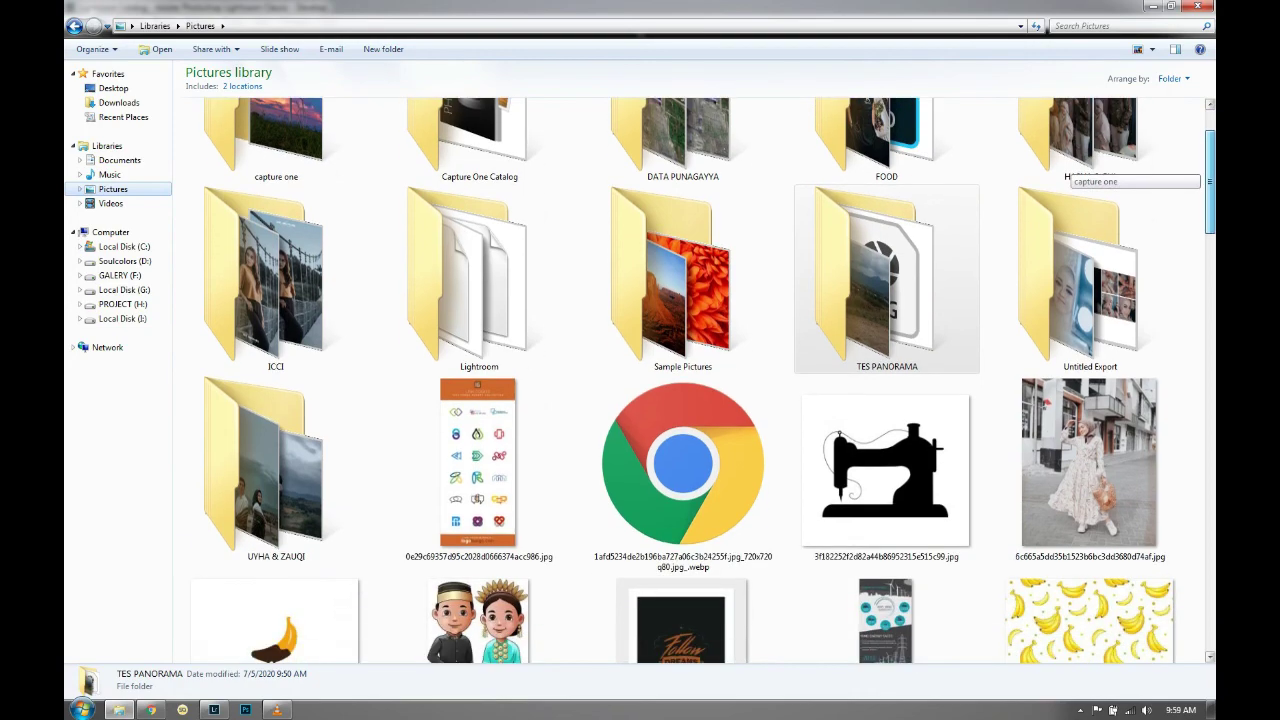
pyautogui.scroll(2, 710, 380)
pyautogui.click(119, 160)
pyautogui.click(110, 203)
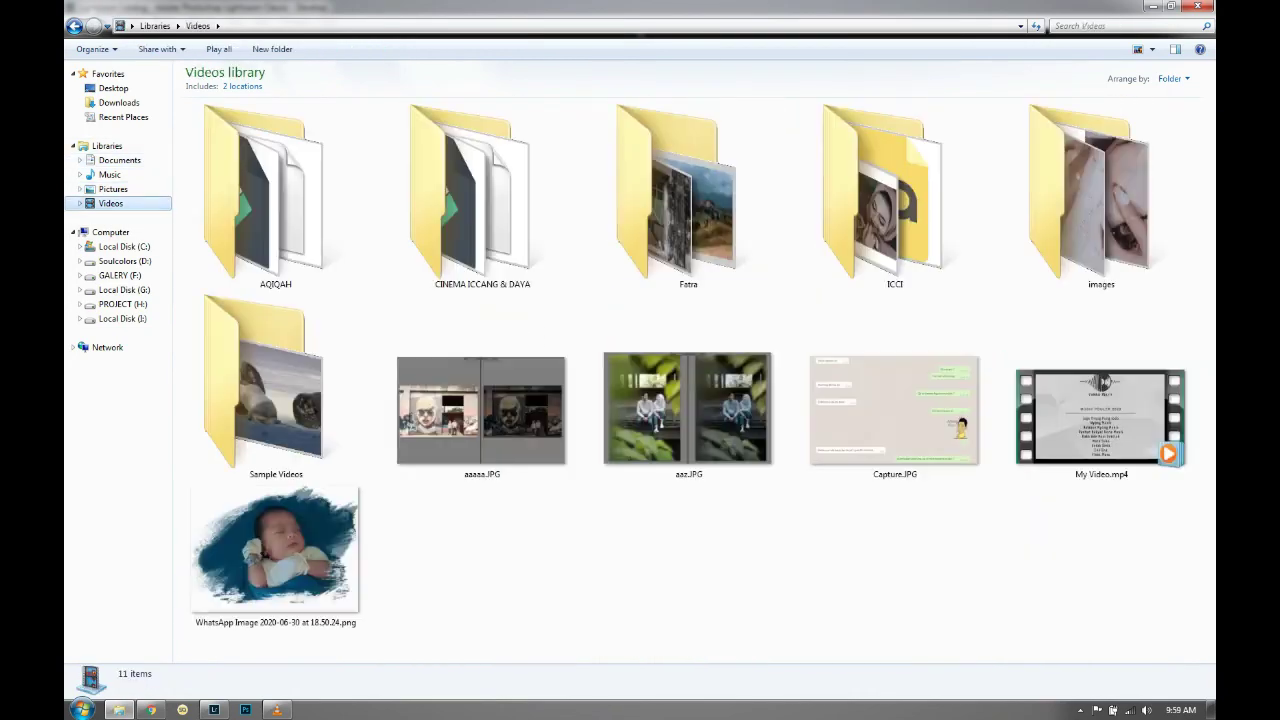
pyautogui.doubleClick(686, 200)
pyautogui.doubleClick(481, 165)
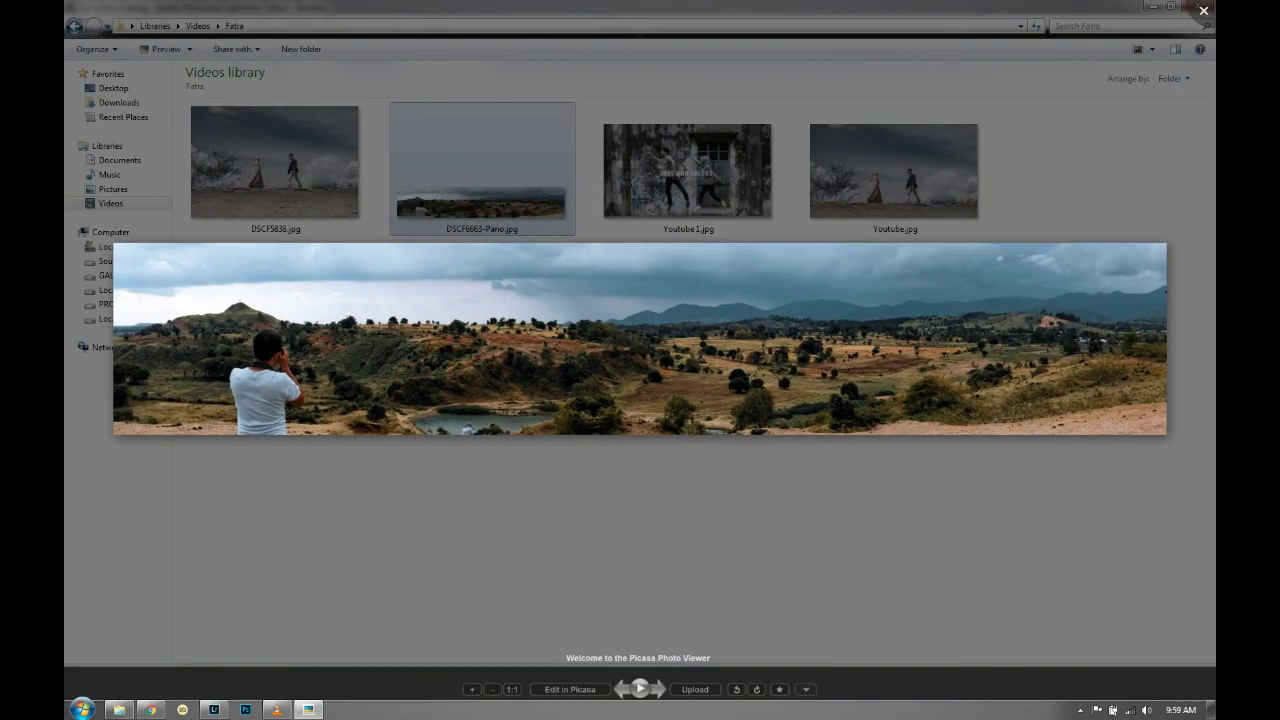